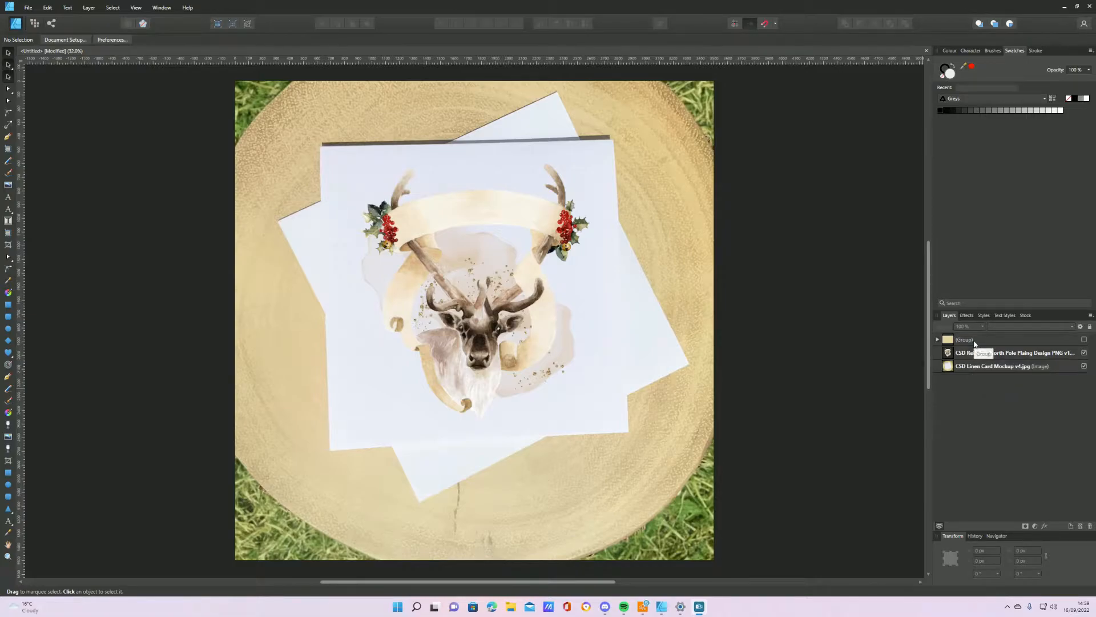
Briefly show the hidden gold texture group to check it, and hide it again
{"action": "left_click", "coordinate": [1084, 340]}
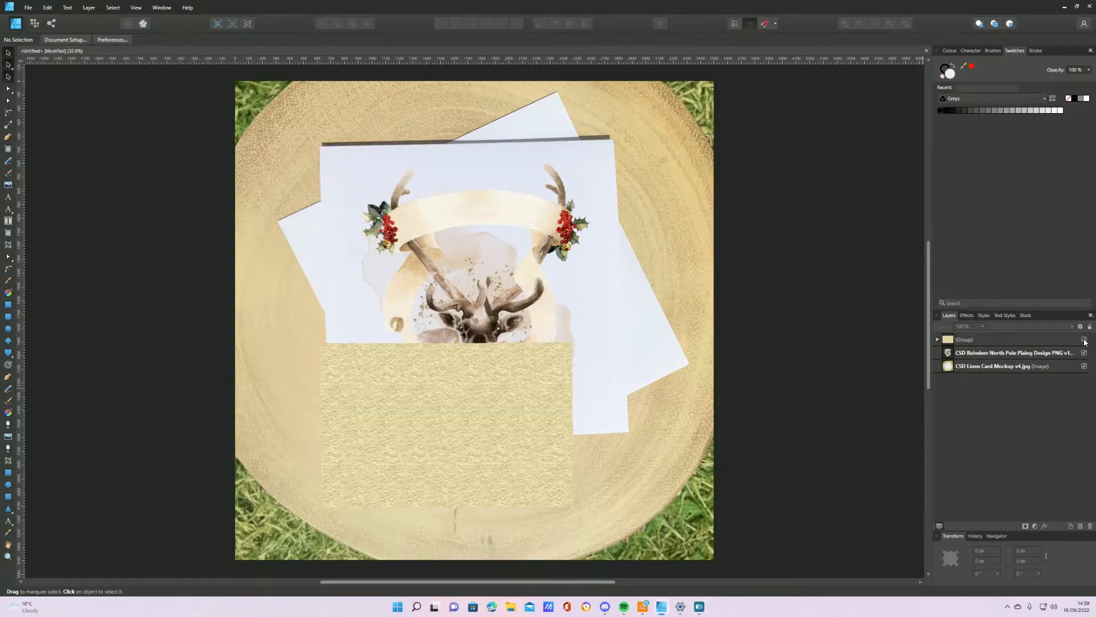
{"action": "left_click", "coordinate": [1085, 340]}
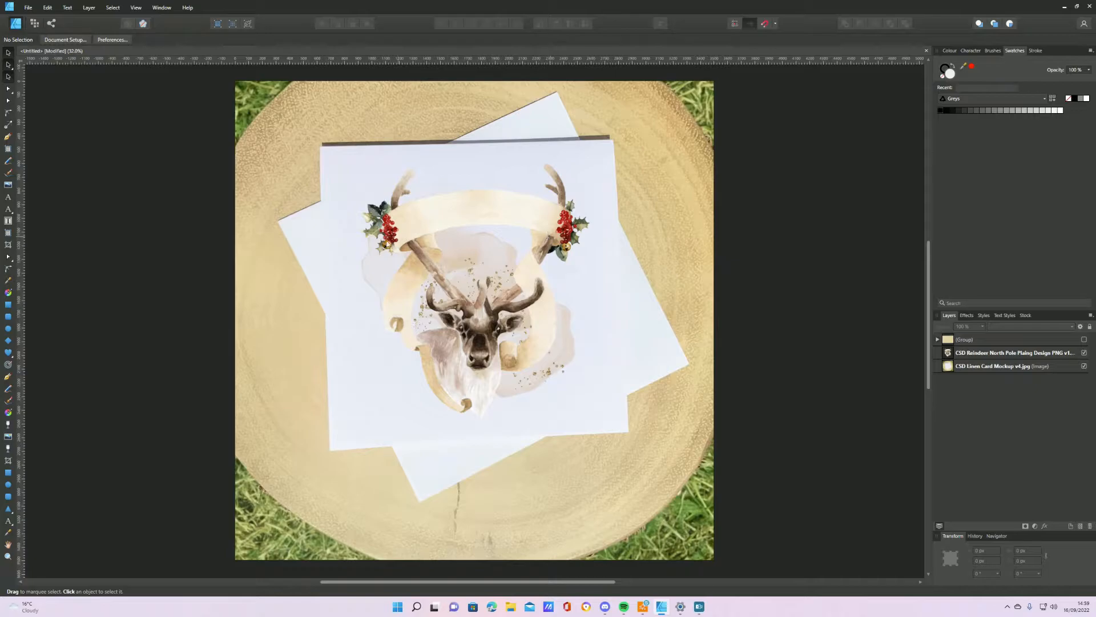
Draw an ellipse about 1658 px wide and 666 px high, with its top edge along the banner's lower curve
{"action": "left_click", "coordinate": [9, 329]}
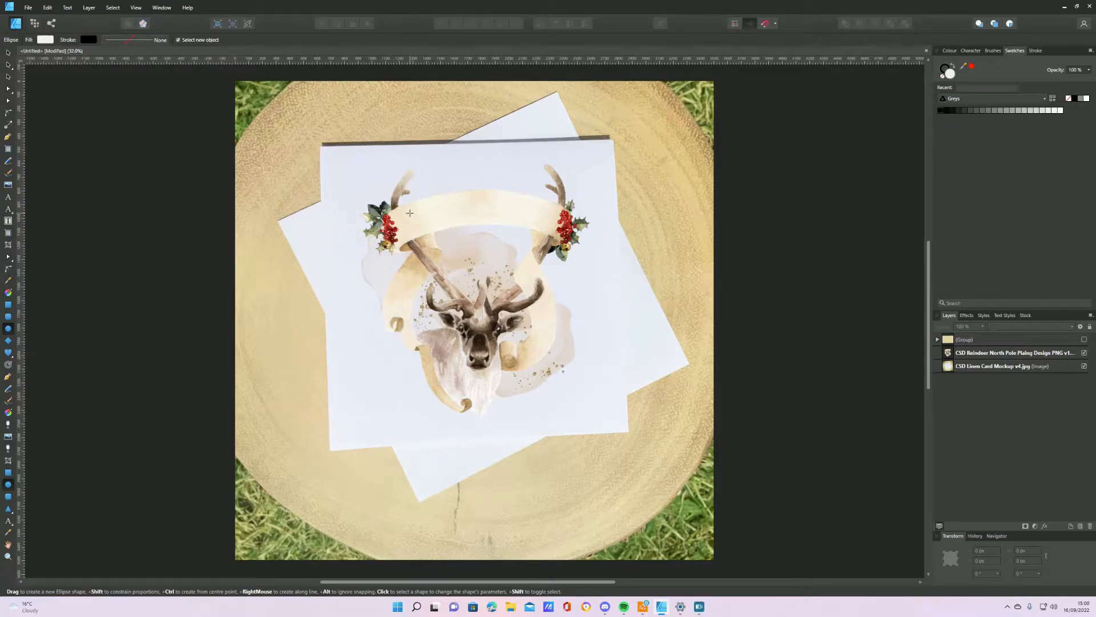
{"action": "left_click_drag", "start_coordinate": [398, 213], "coordinate": [625, 314]}
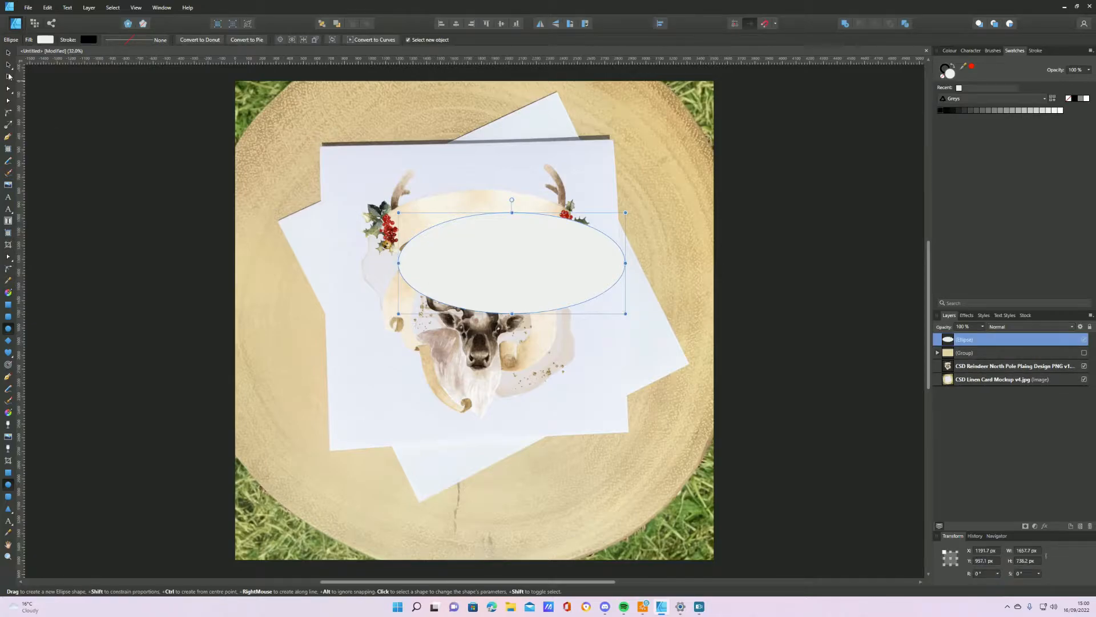
{"action": "left_click", "coordinate": [8, 52]}
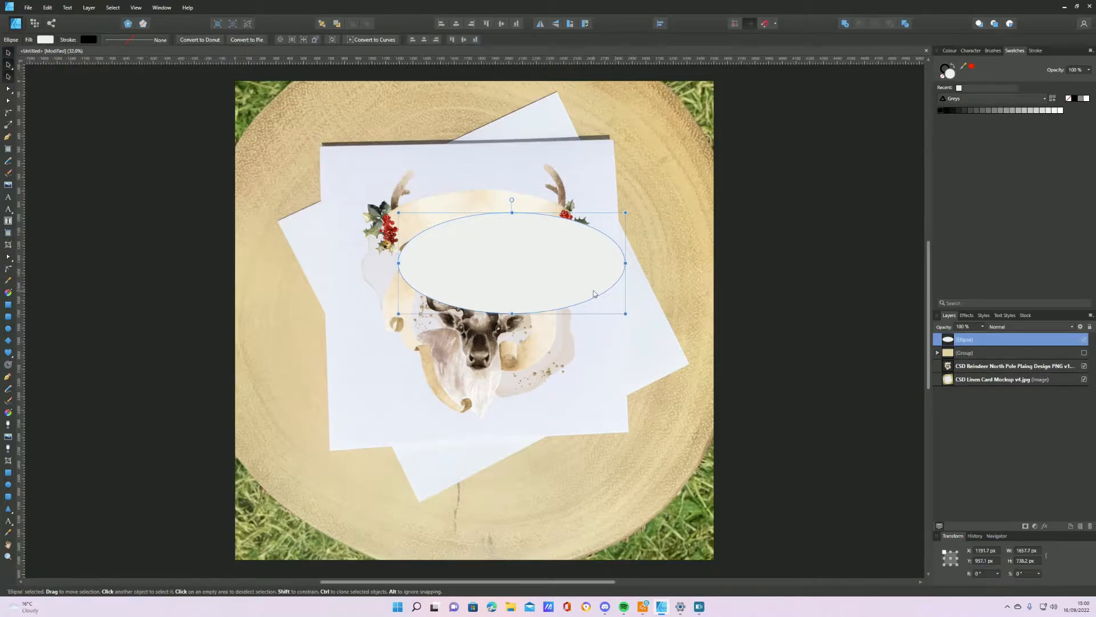
{"action": "left_click_drag", "start_coordinate": [594, 282], "coordinate": [477, 283]}
{"action": "left_click_drag", "start_coordinate": [404, 238], "coordinate": [481, 219]}
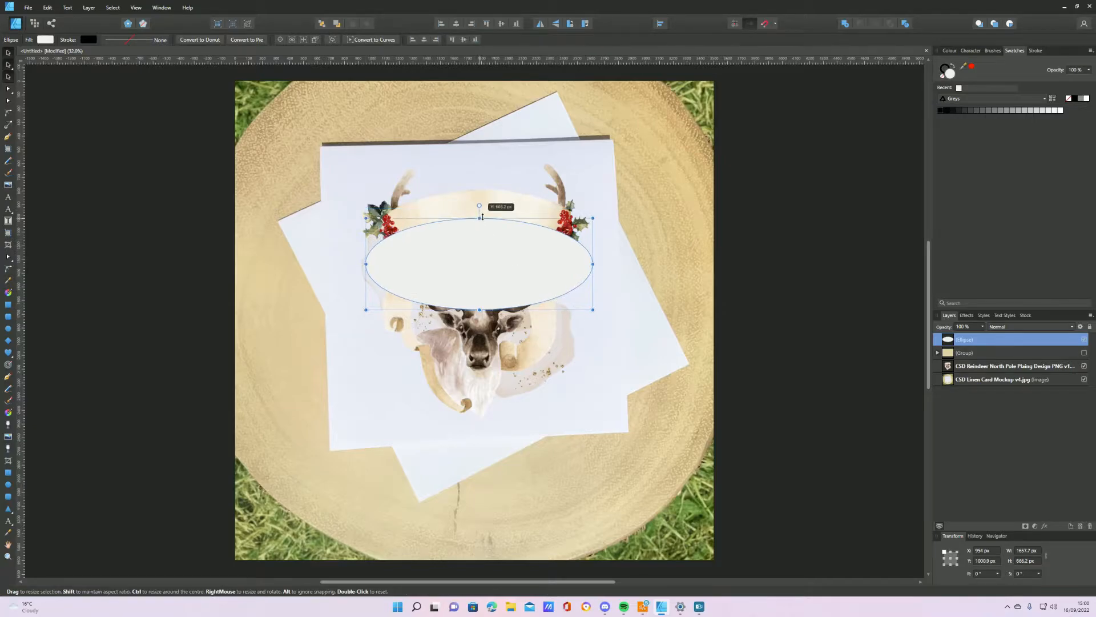
{"action": "mouse_move", "coordinate": [487, 278]}
{"action": "left_mouse_down"}
{"action": "mouse_move", "coordinate": [490, 302]}
{"action": "mouse_move", "coordinate": [493, 278]}
{"action": "left_mouse_up"}
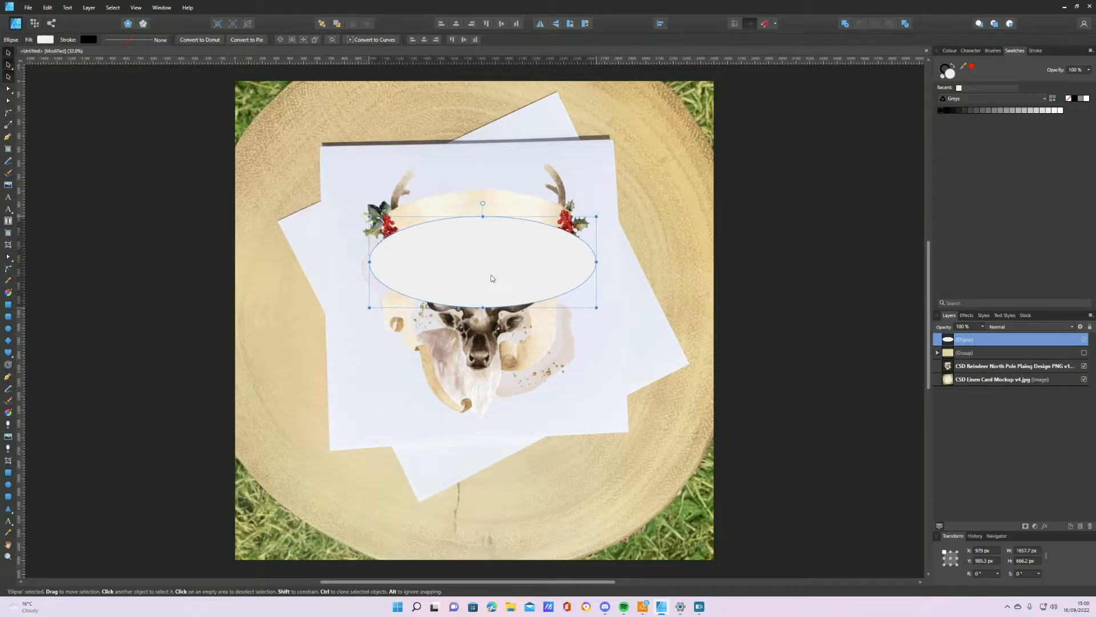
Remove the ellipse's fill and stroke, and narrow and slightly rotate it to about 1552 px wide to match the banner's curve
{"action": "left_click", "coordinate": [943, 77]}
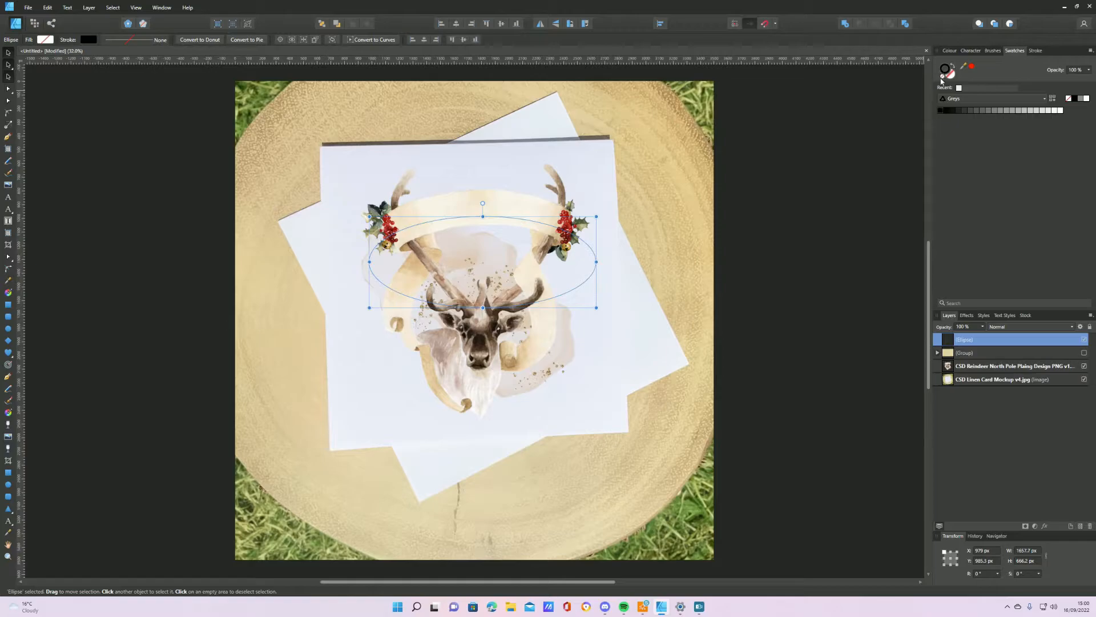
{"action": "left_click", "coordinate": [943, 79]}
{"action": "left_click_drag", "start_coordinate": [482, 204], "coordinate": [481, 204]}
{"action": "left_click_drag", "start_coordinate": [369, 264], "coordinate": [383, 264]}
{"action": "left_click_drag", "start_coordinate": [515, 278], "coordinate": [512, 277]}
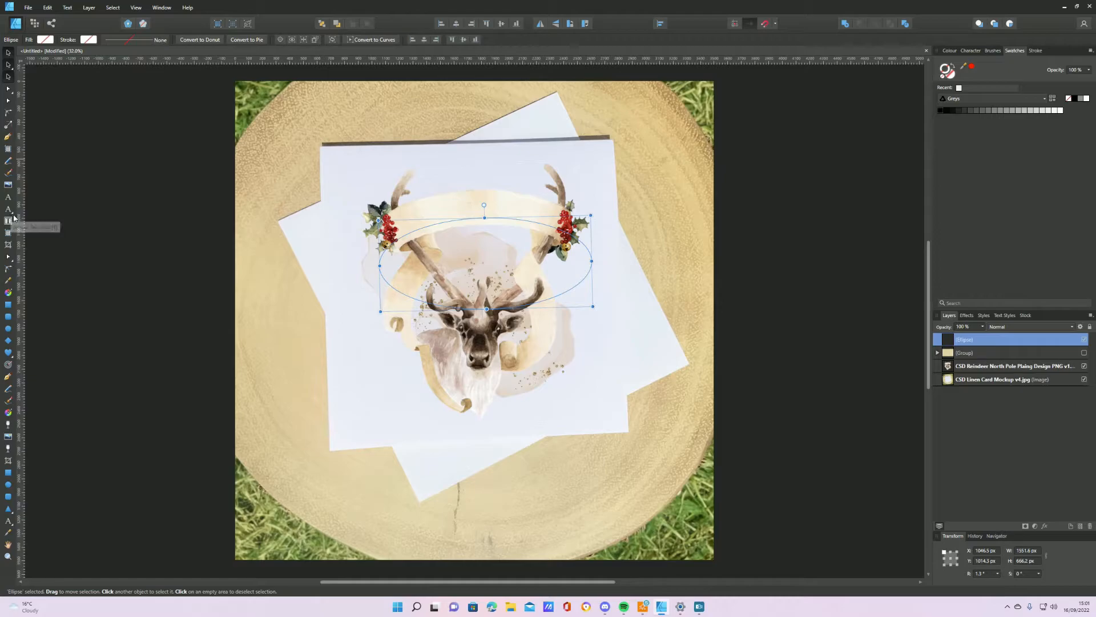
Add artistic text along the ellipse path, starting at the banner's left end, and enter the recipient's first name
{"action": "left_click", "coordinate": [12, 214]}
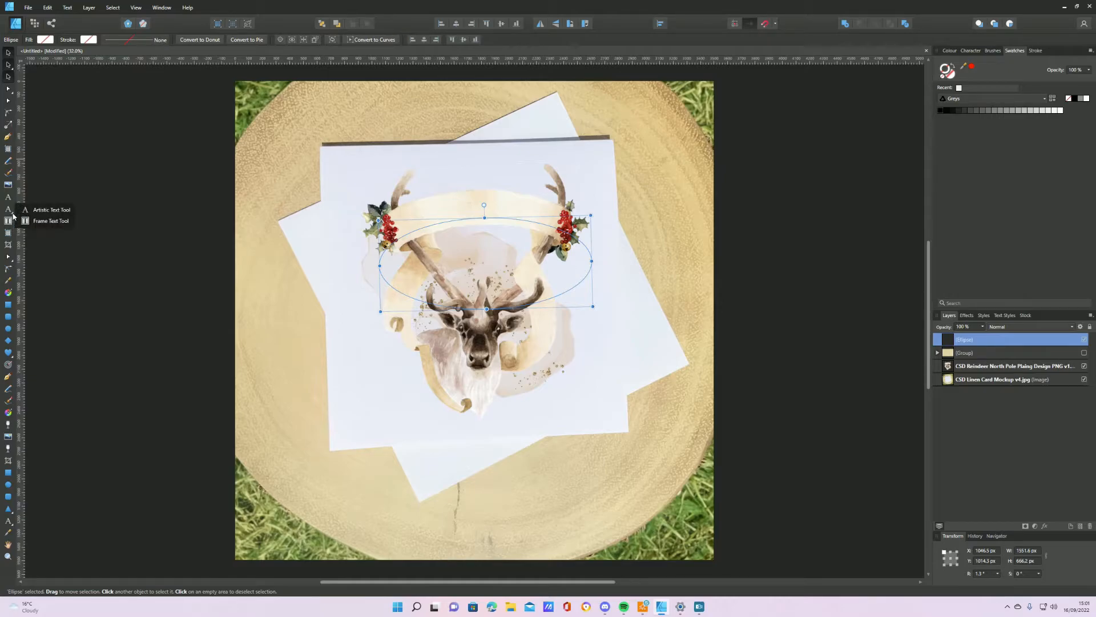
{"action": "left_click", "coordinate": [49, 213]}
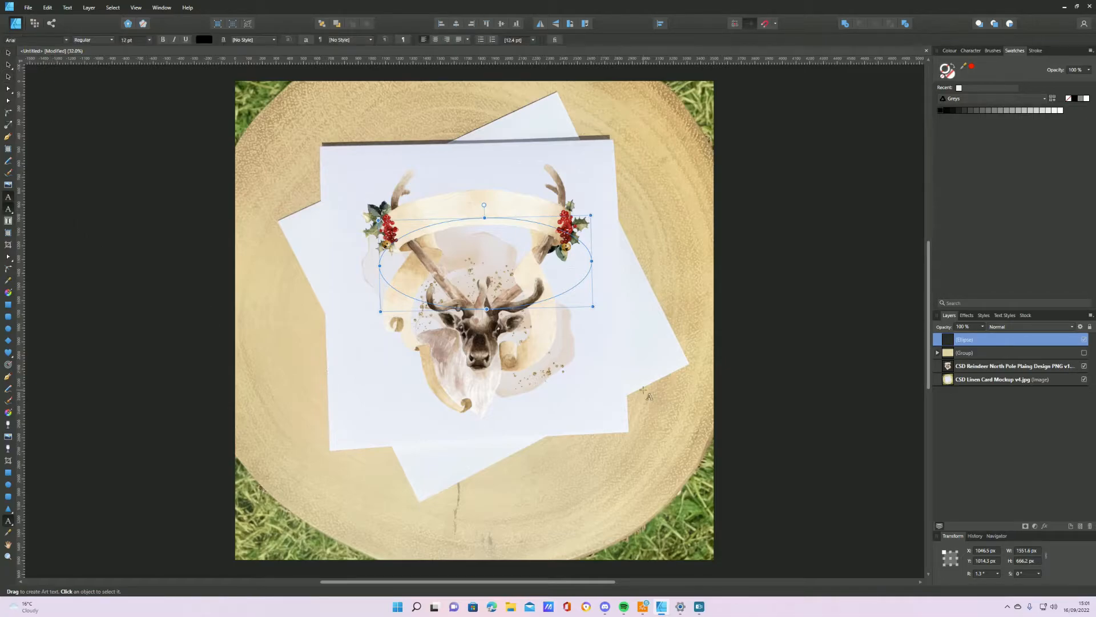
{"action": "left_click", "coordinate": [424, 228]}
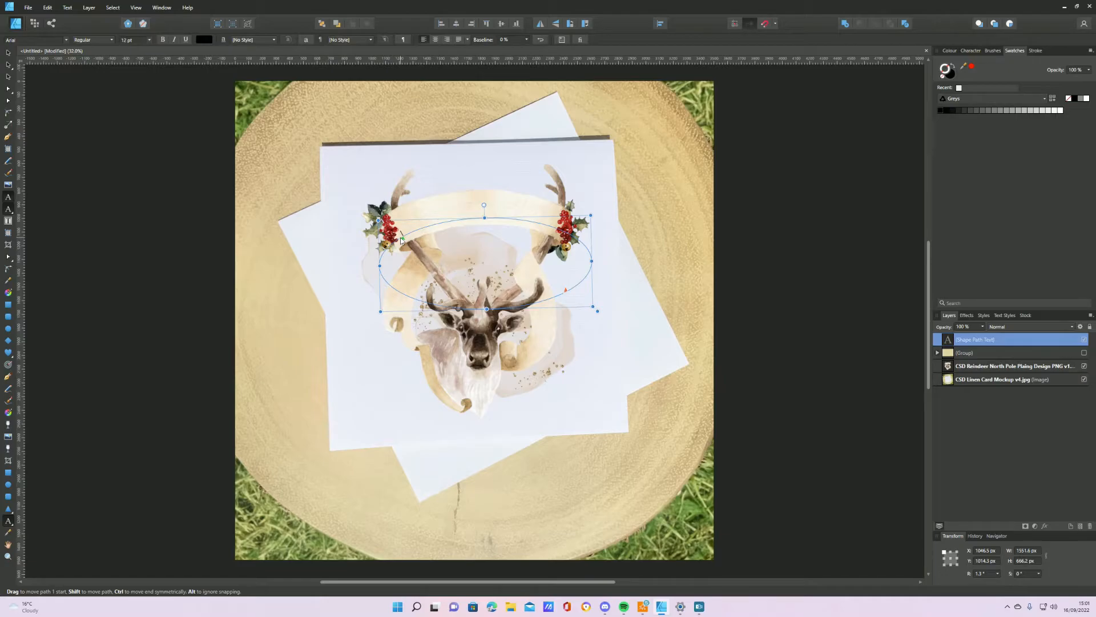
{"action": "left_click", "coordinate": [402, 240]}
{"action": "type", "text": "Alison"}
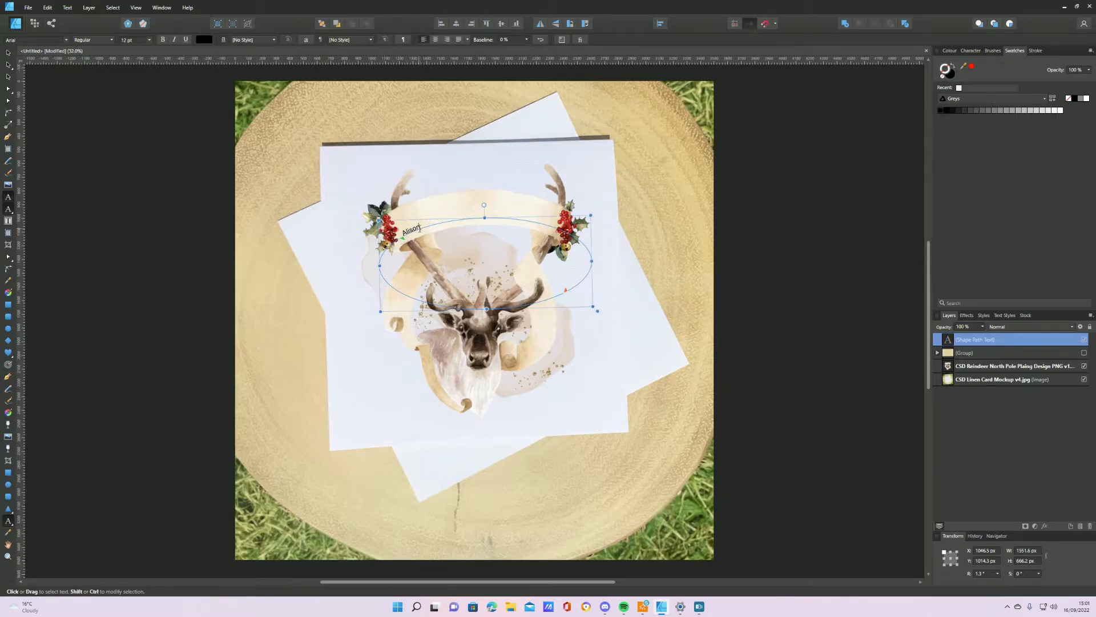
Format the name on the path in the Aoravella font at 36 pt
{"action": "left_click_drag", "start_coordinate": [422, 229], "coordinate": [402, 241]}
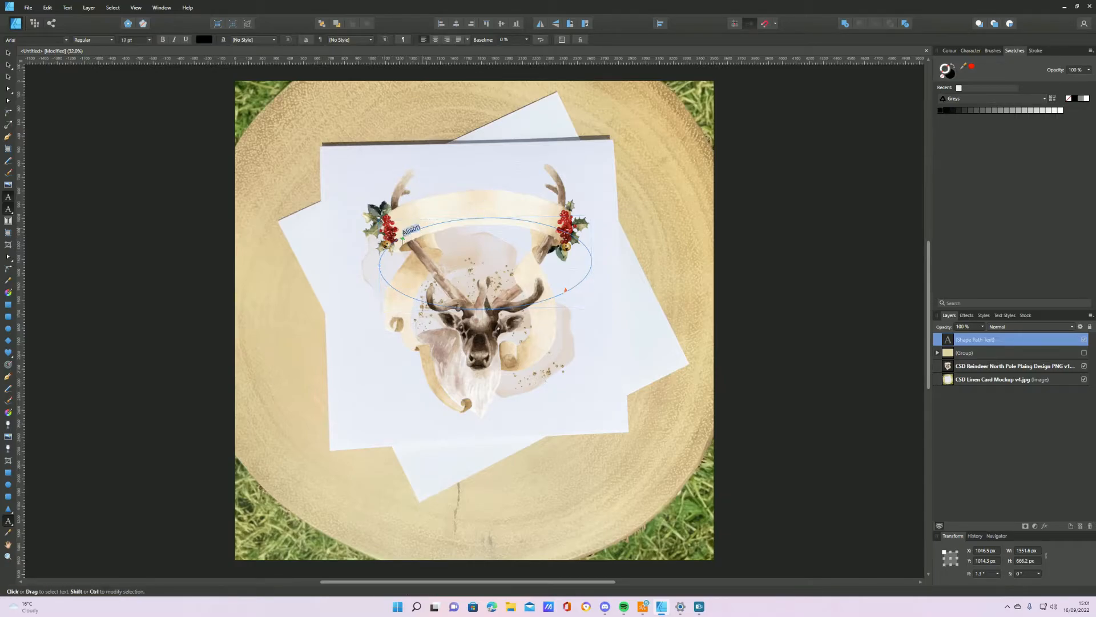
{"action": "left_click", "coordinate": [66, 40]}
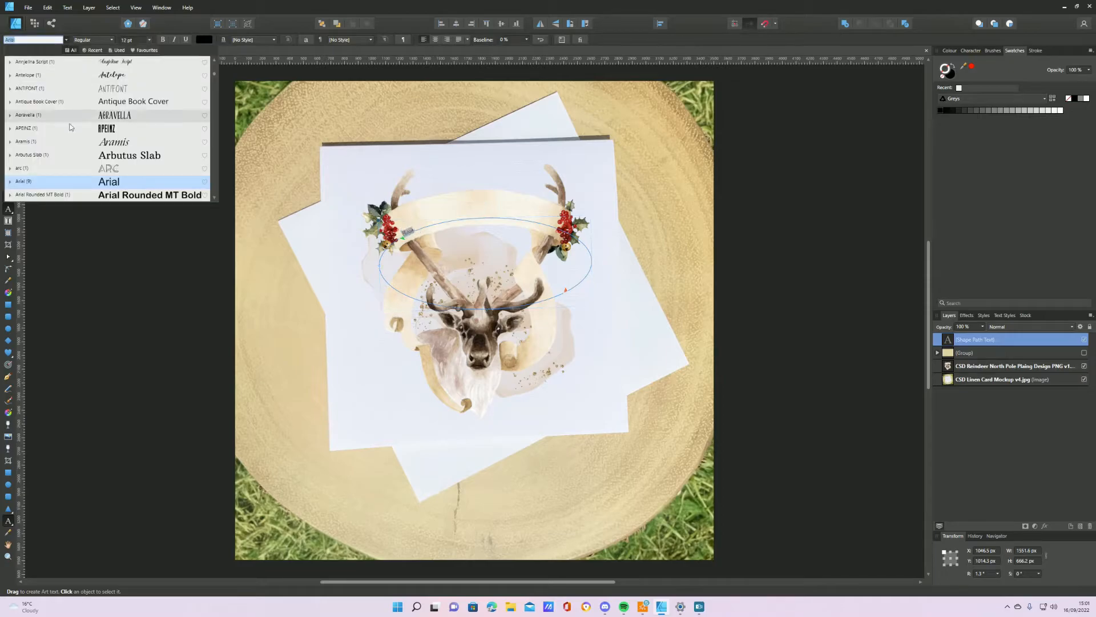
{"action": "left_click", "coordinate": [127, 116]}
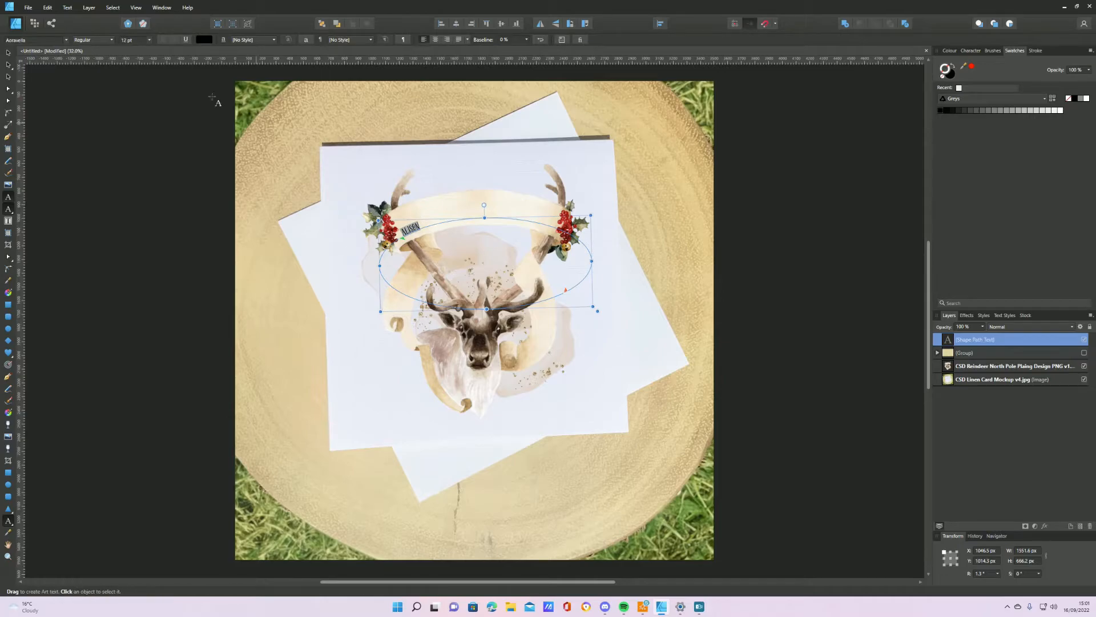
{"action": "left_click", "coordinate": [149, 40]}
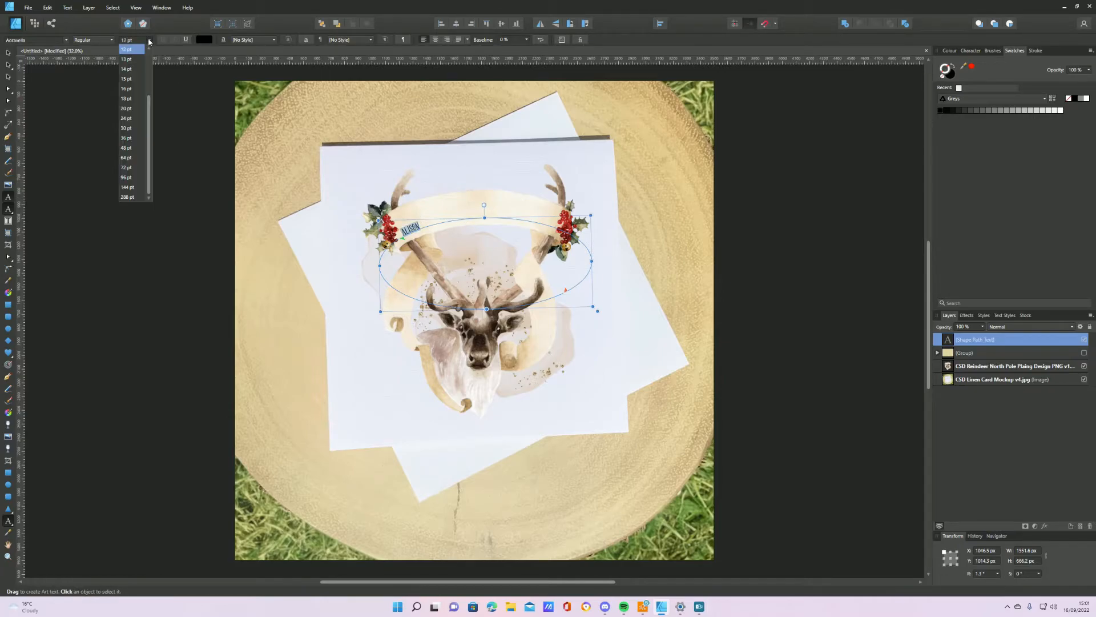
{"action": "left_click", "coordinate": [131, 140]}
Slide the name along the path to the middle of the banner and straighten the path's rotation to 0°
{"action": "left_click_drag", "start_coordinate": [404, 240], "coordinate": [447, 230]}
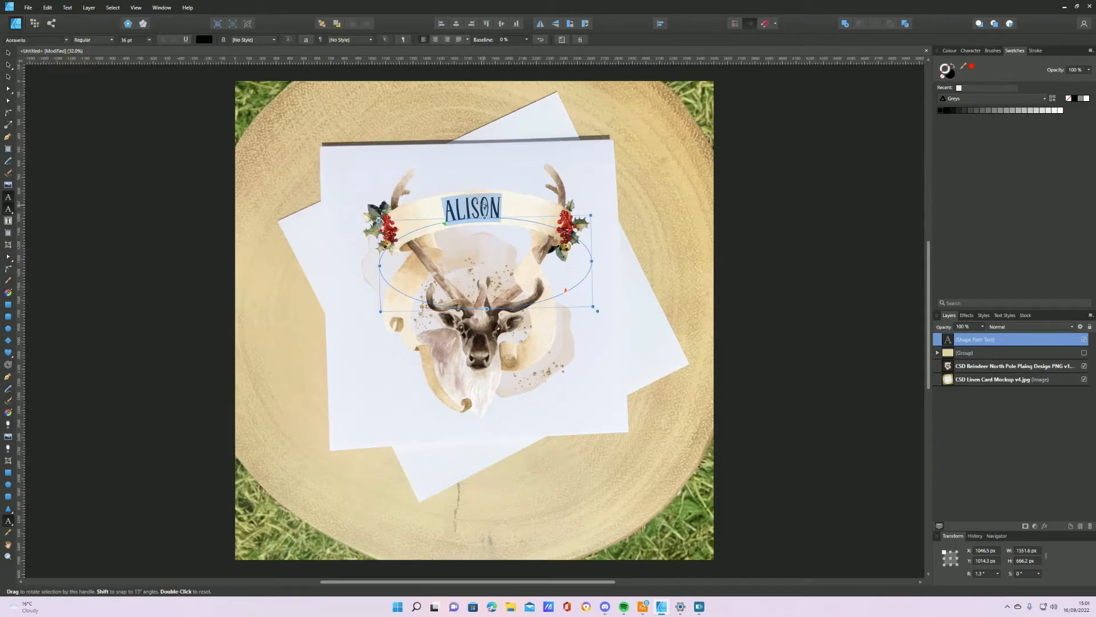
{"action": "left_click_drag", "start_coordinate": [485, 205], "coordinate": [484, 204]}
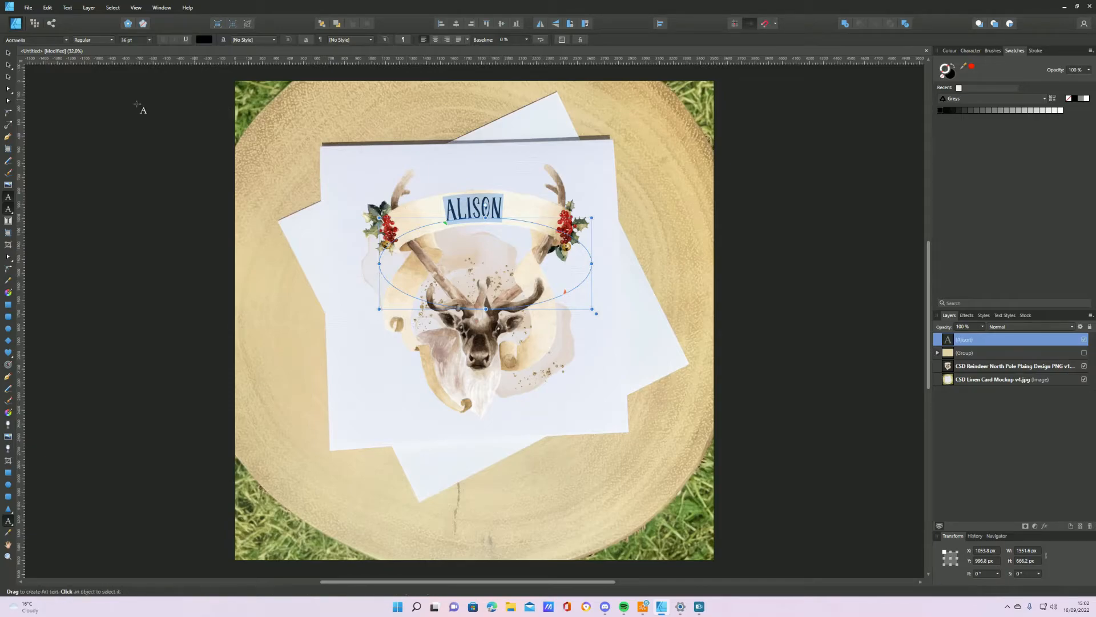
{"action": "left_click", "coordinate": [8, 52]}
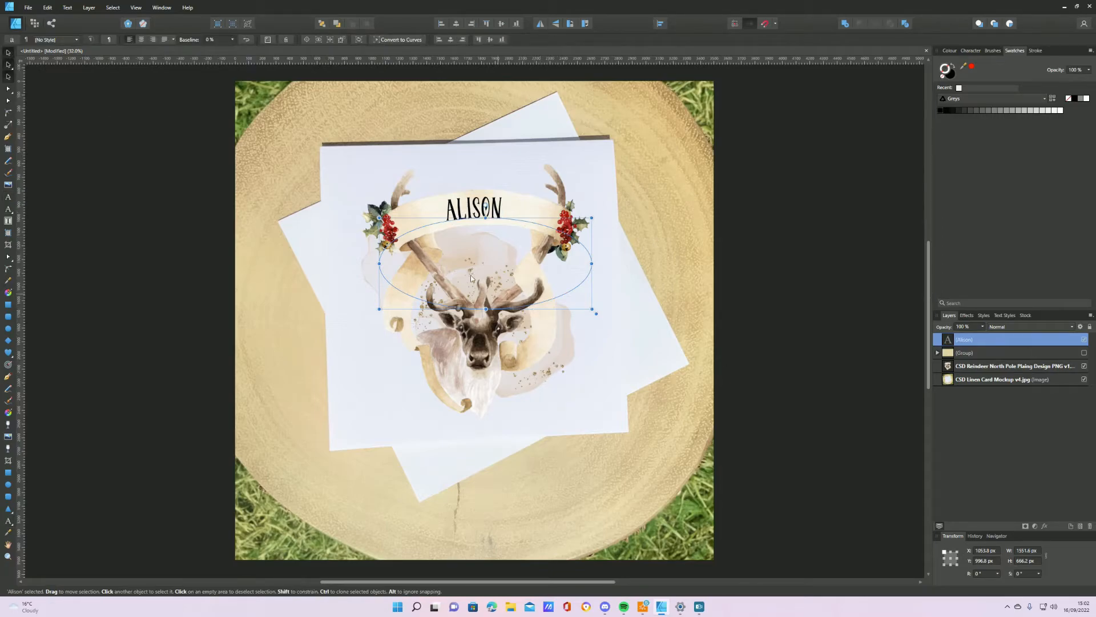
Show the gold texture group, scale it to about 1090 × 713 px and place it over the name
{"action": "left_click", "coordinate": [1084, 353]}
{"action": "left_click_drag", "start_coordinate": [464, 456], "coordinate": [505, 250]}
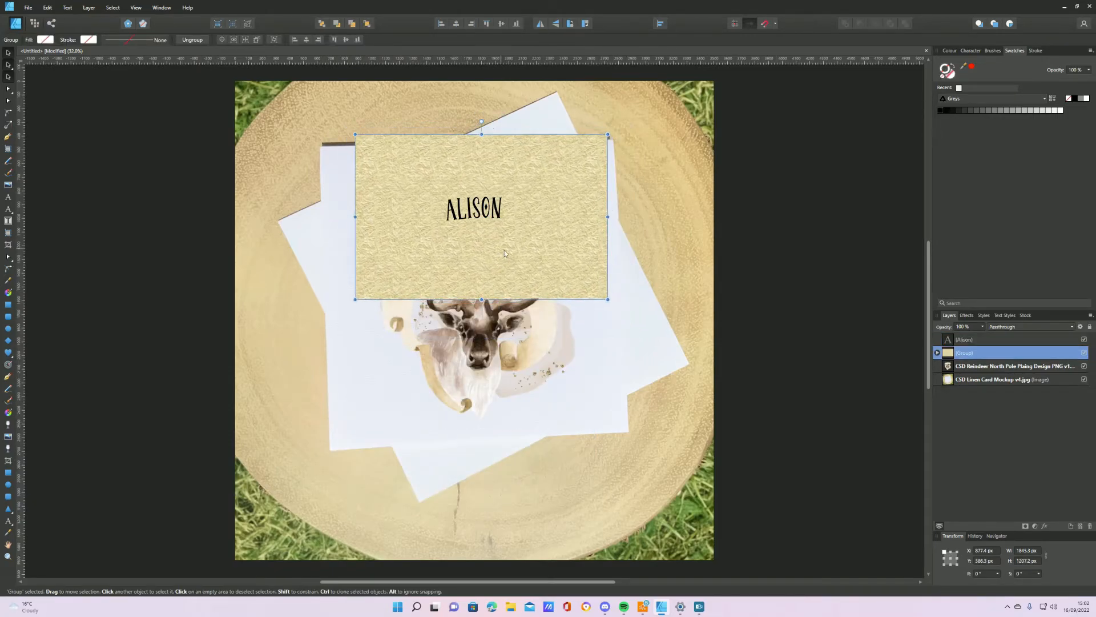
{"action": "left_click_drag", "start_coordinate": [607, 299], "coordinate": [491, 246]}
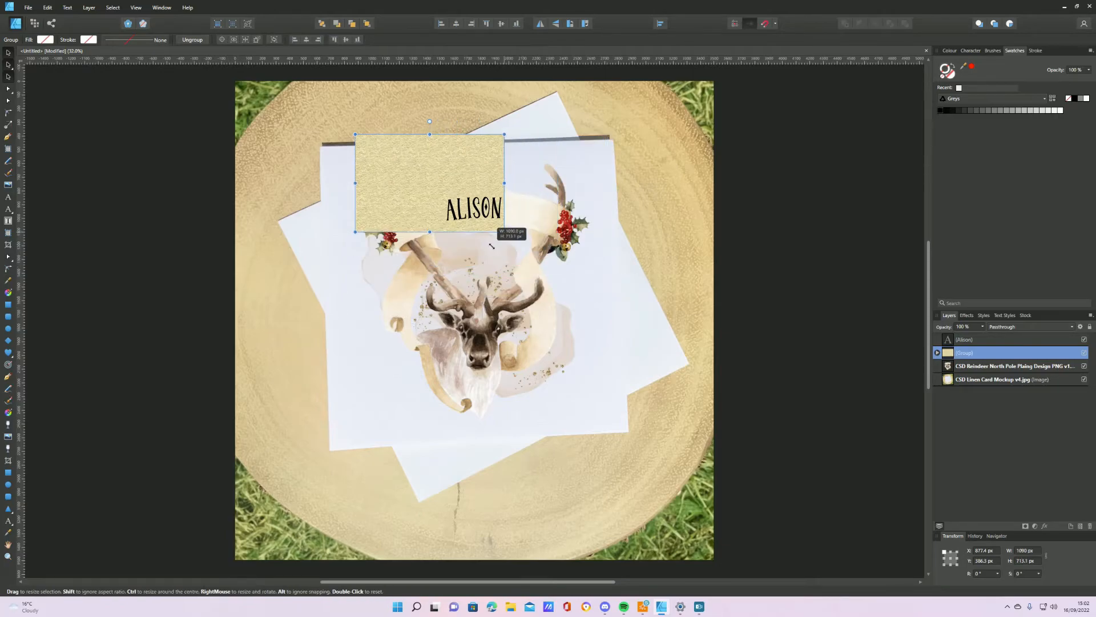
{"action": "left_click_drag", "start_coordinate": [430, 156], "coordinate": [476, 190]}
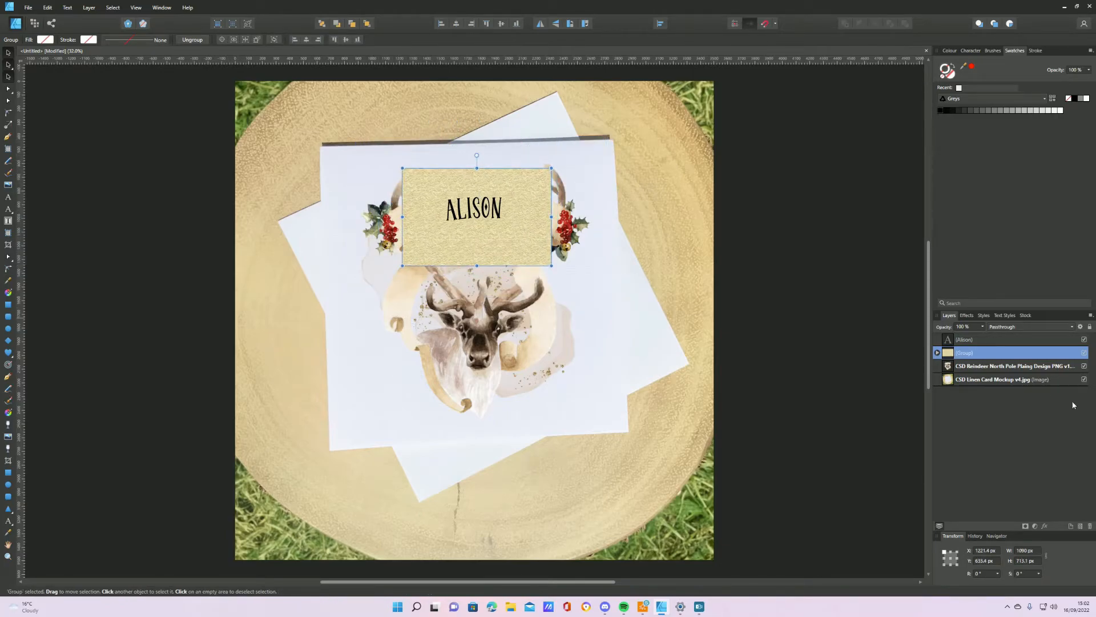
Clip the gold texture group inside the name's text layer so the texture fills the letters
{"action": "double_click", "coordinate": [966, 353]}
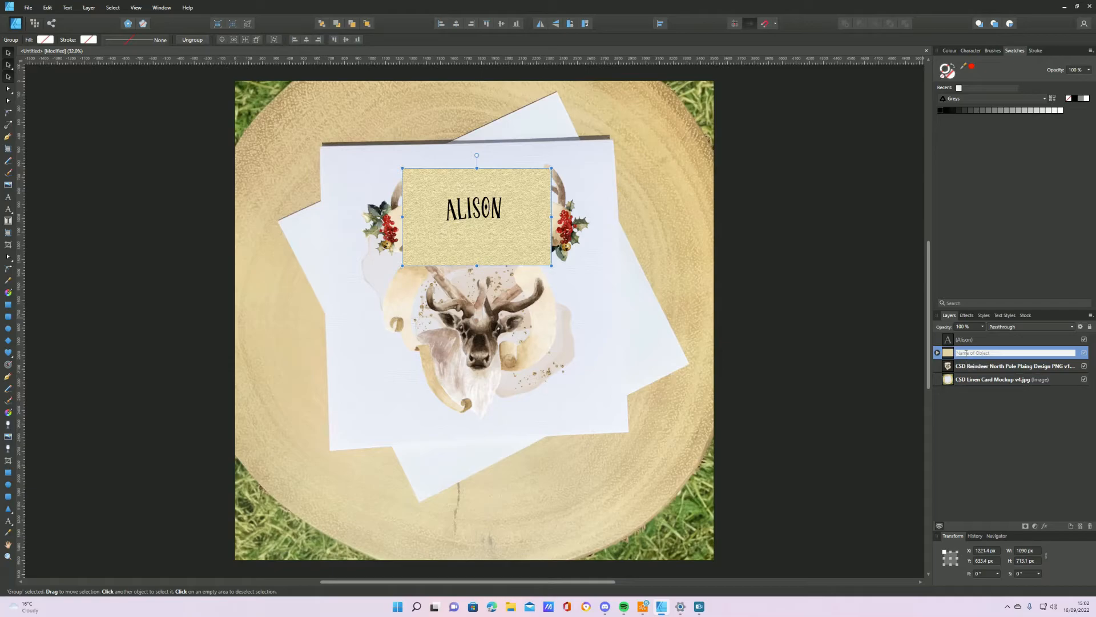
{"action": "left_click", "coordinate": [953, 356]}
{"action": "left_click_drag", "start_coordinate": [953, 356], "coordinate": [964, 345]}
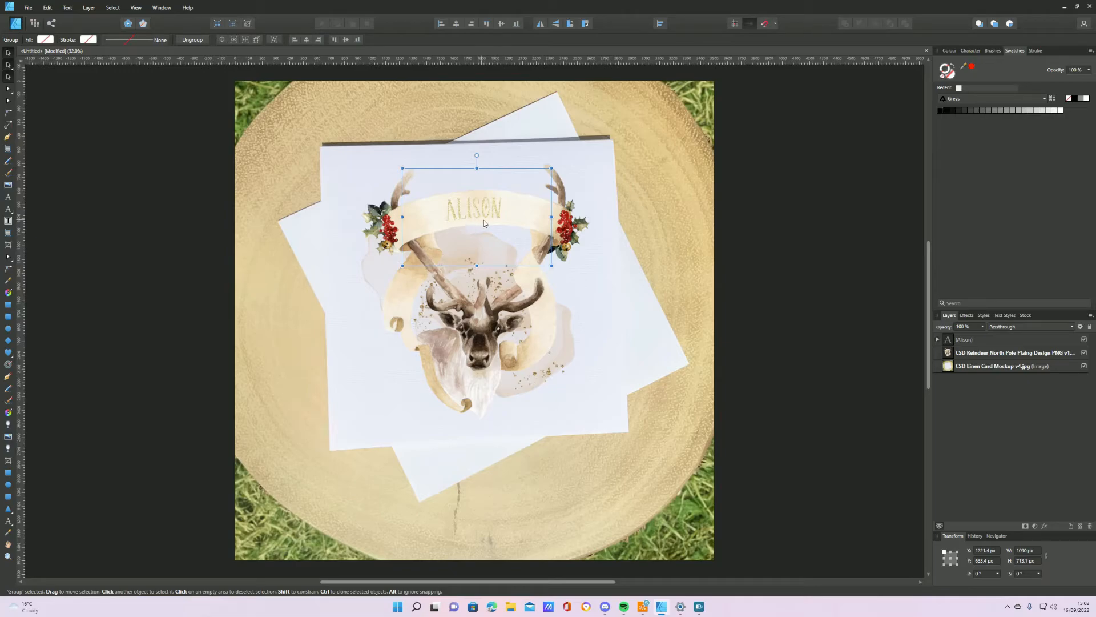
Duplicate the gold-filled name layer and hide the texture group inside the lower copy
{"action": "right_click", "coordinate": [964, 341]}
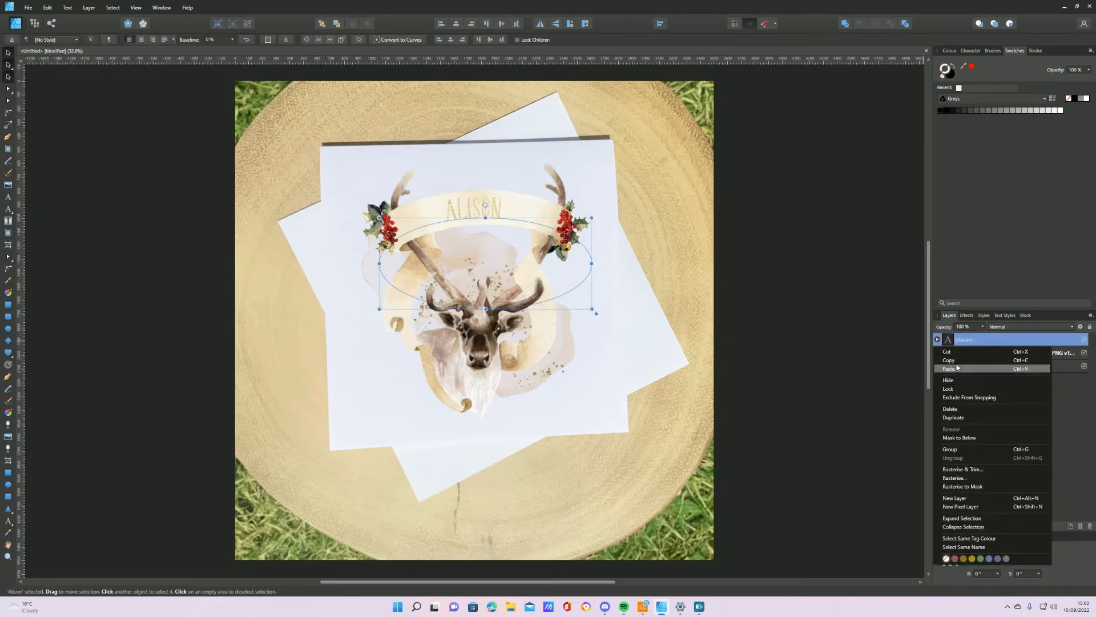
{"action": "left_click", "coordinate": [953, 418]}
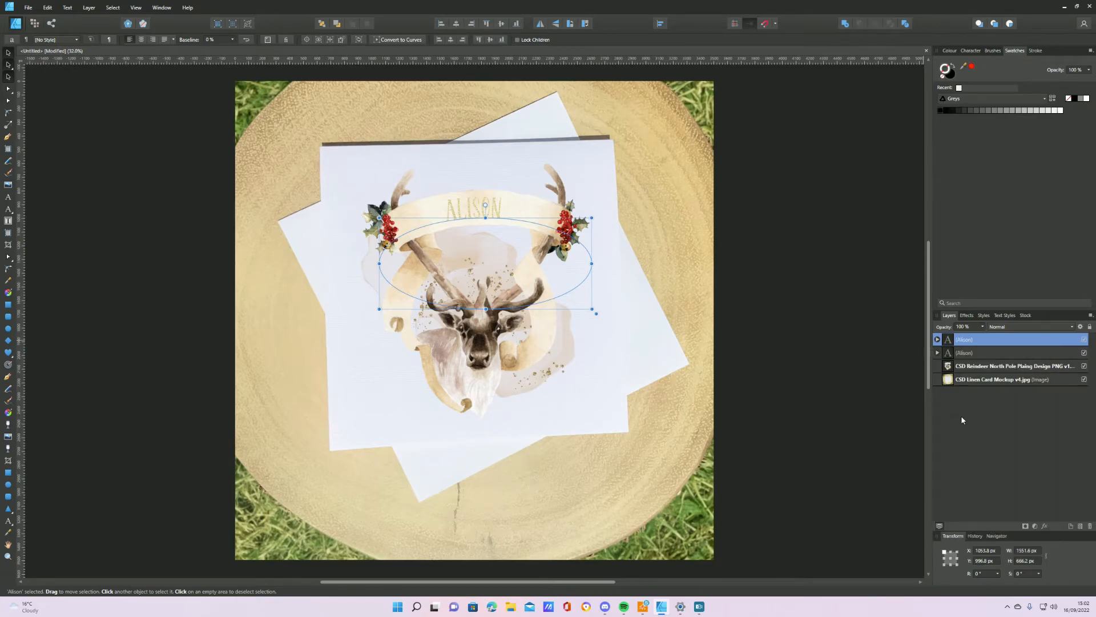
{"action": "left_click", "coordinate": [938, 352]}
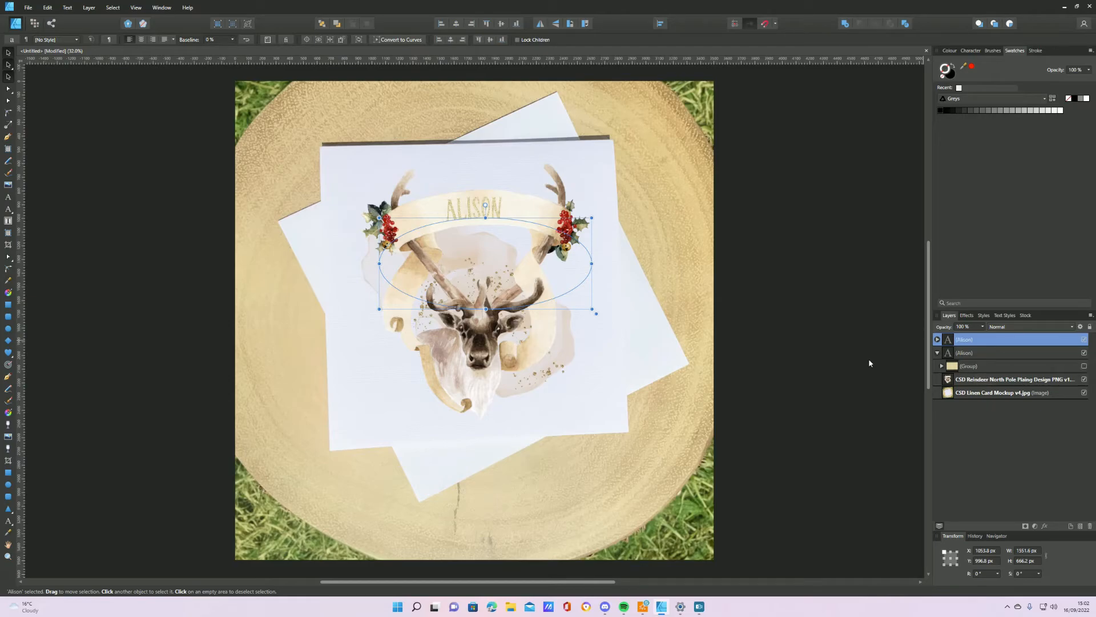
Nudge the upper gold copy of the name 7 px to the right to offset it from the black copy
{"action": "key", "text": "Right"}
{"action": "key", "text": "Right"}
{"action": "key", "text": "Right"}
{"action": "key", "text": "Right"}
{"action": "key", "text": "Right"}
{"action": "key", "text": "Right"}
{"action": "key", "text": "Right"}
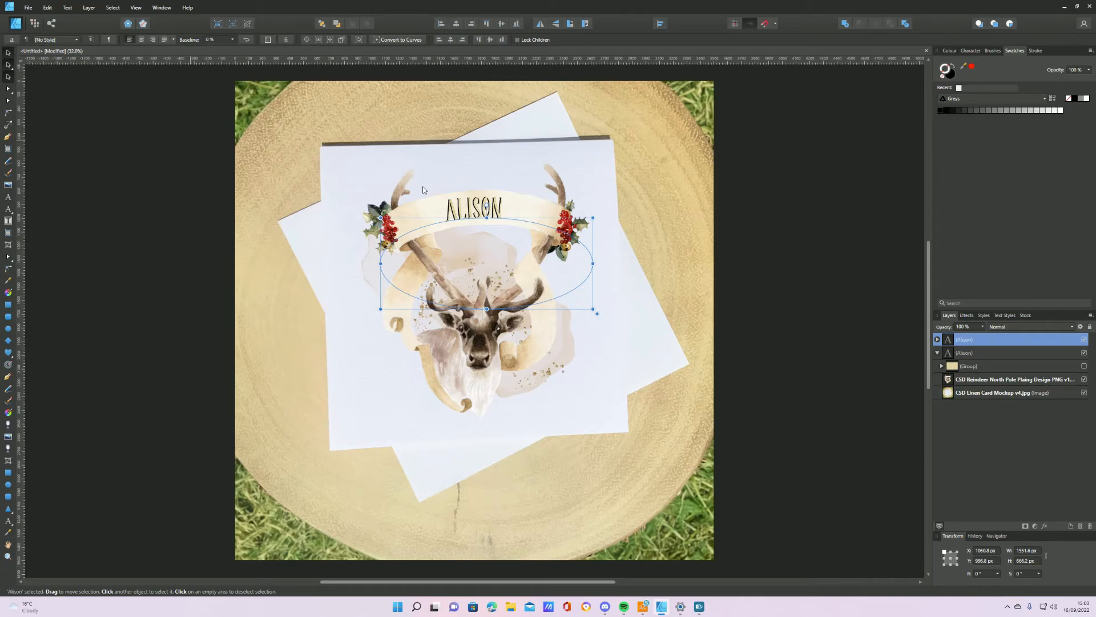
{"action": "left_click", "coordinate": [668, 464]}
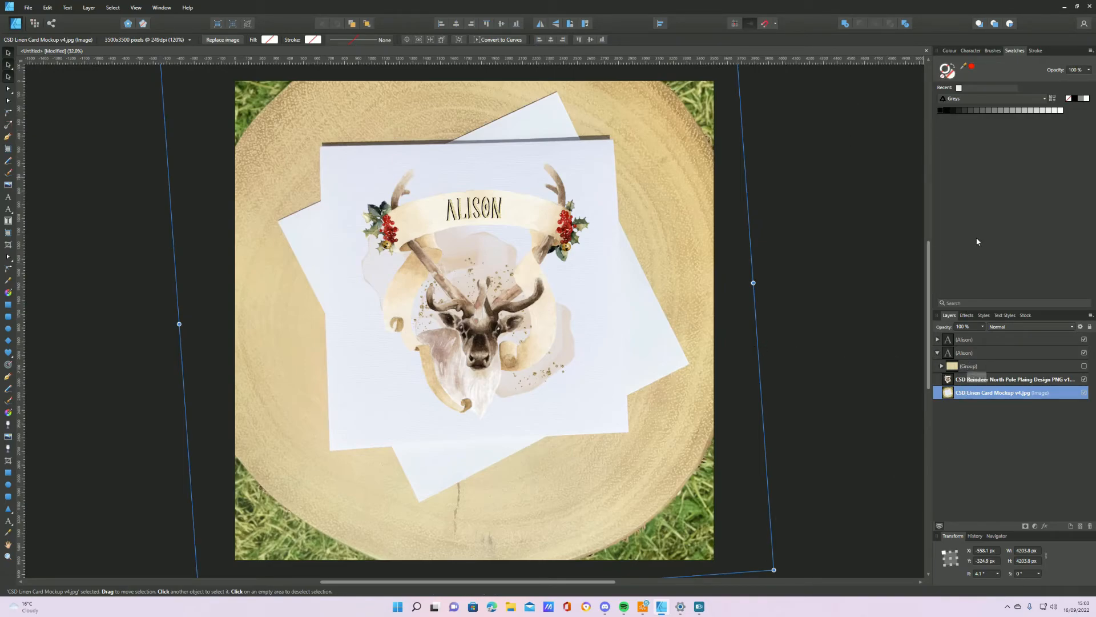
Give the lower black copy of the name a 1 pt stroke
{"action": "left_click", "coordinate": [1035, 50]}
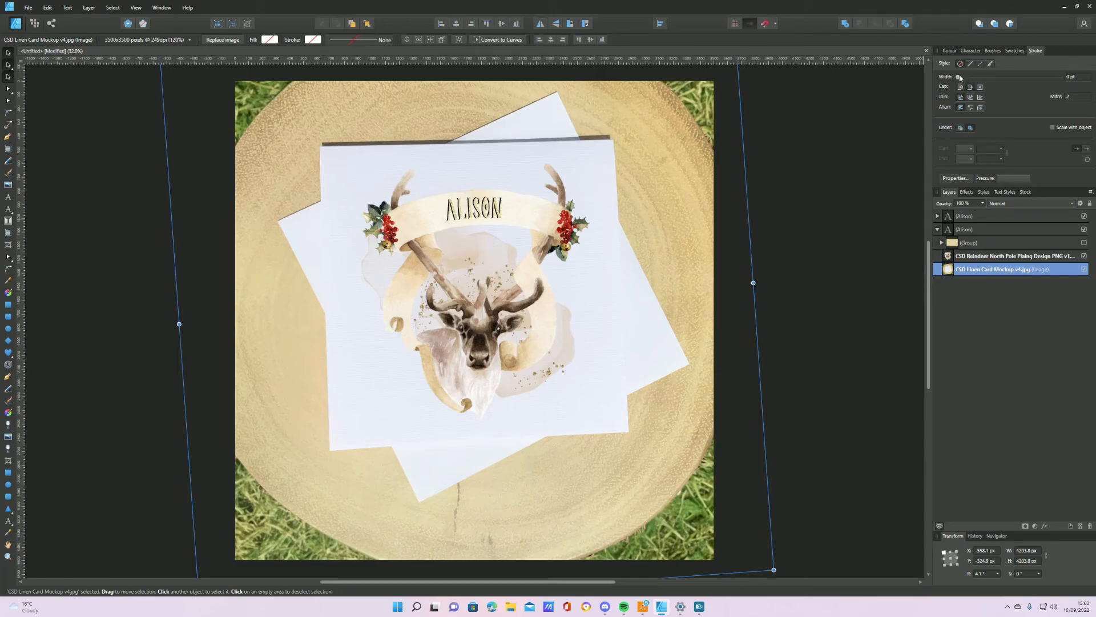
{"action": "left_click_drag", "start_coordinate": [960, 78], "coordinate": [980, 81]}
{"action": "left_click", "coordinate": [972, 230]}
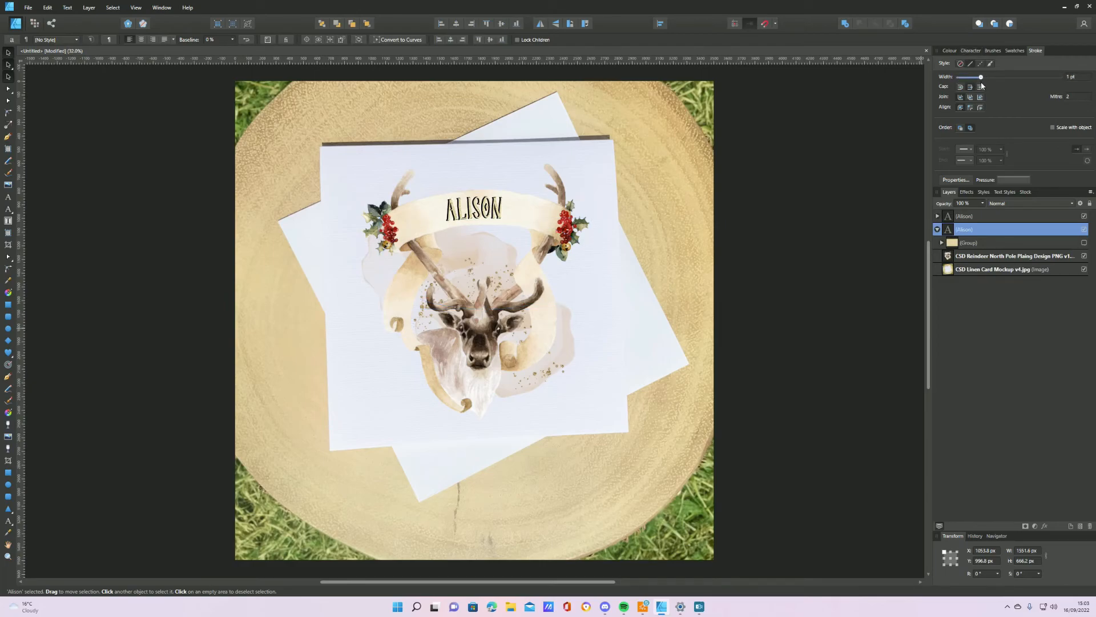
{"action": "left_click", "coordinate": [733, 235]}
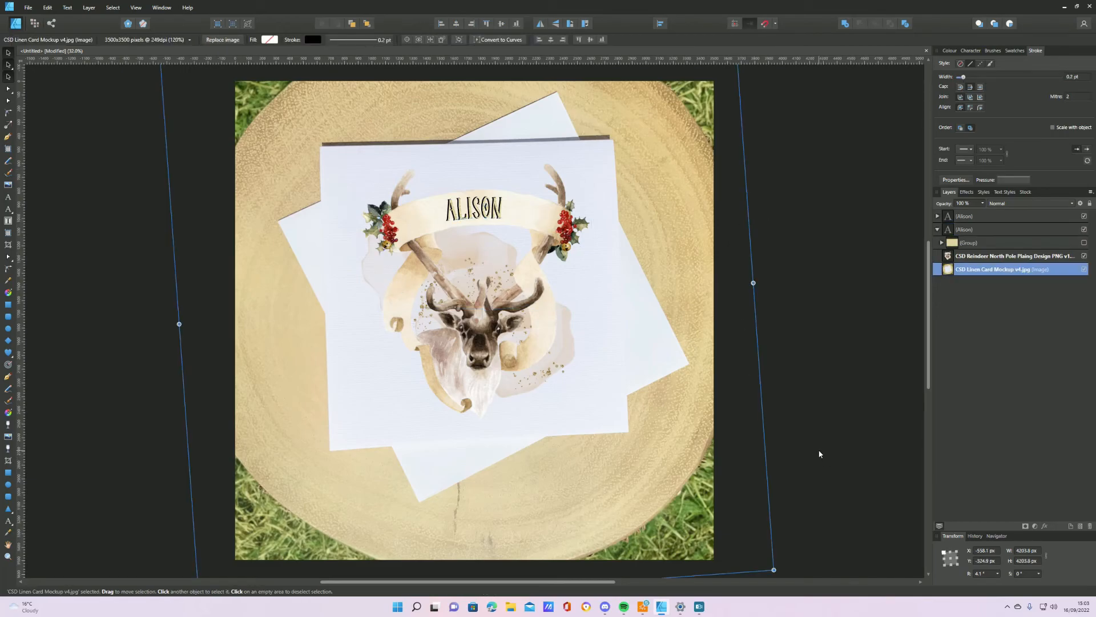